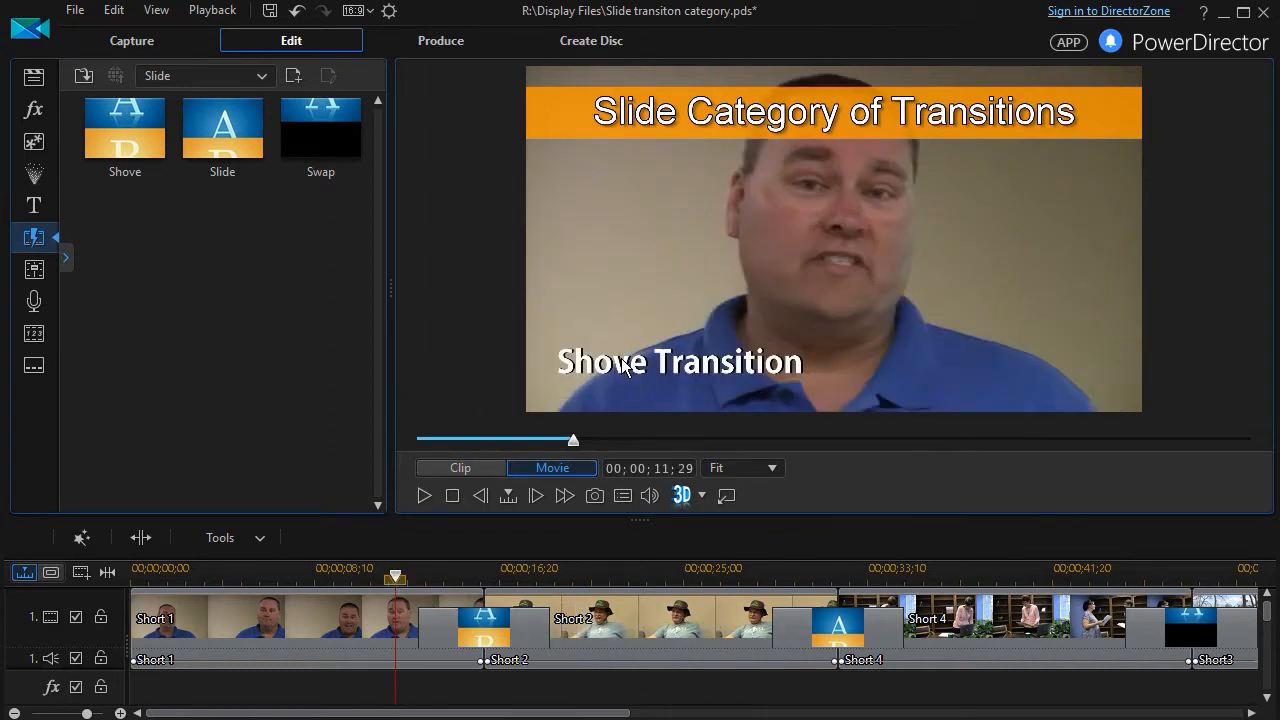
Play the Shove transition between Short 1 and Short 2, and set its direction to Up.
click(423, 496)
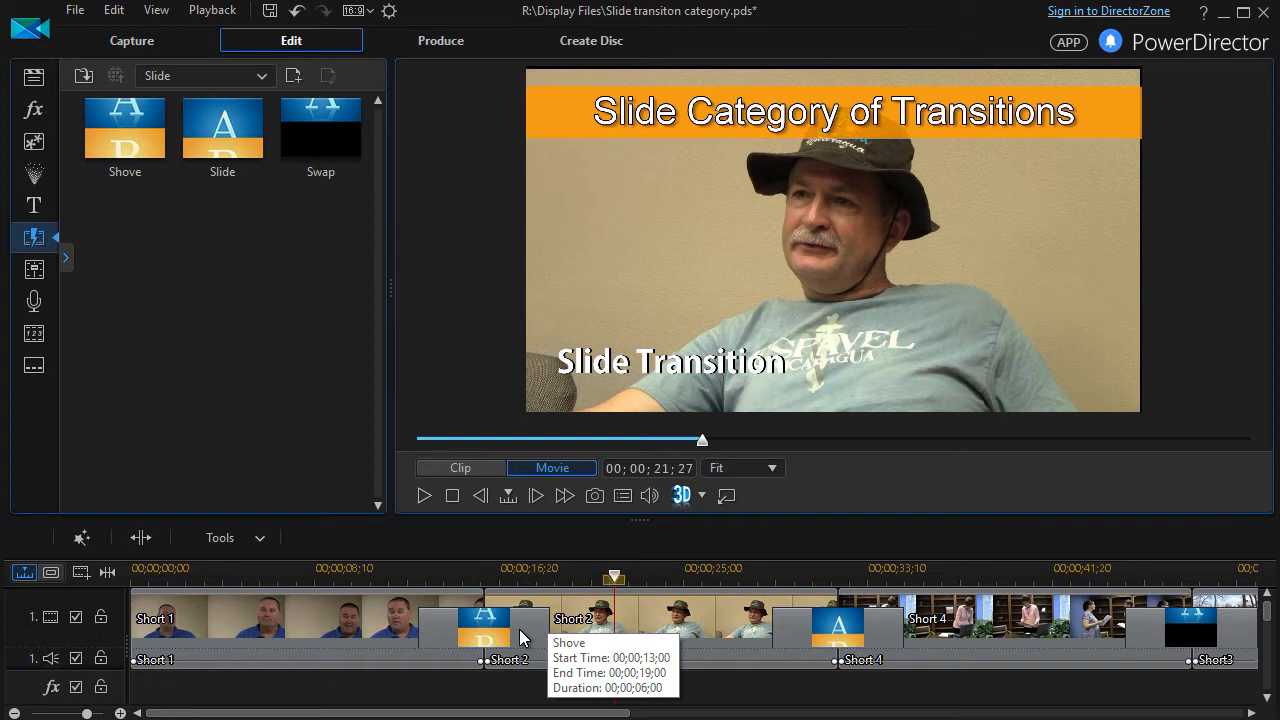
click(444, 632)
right_click(444, 632)
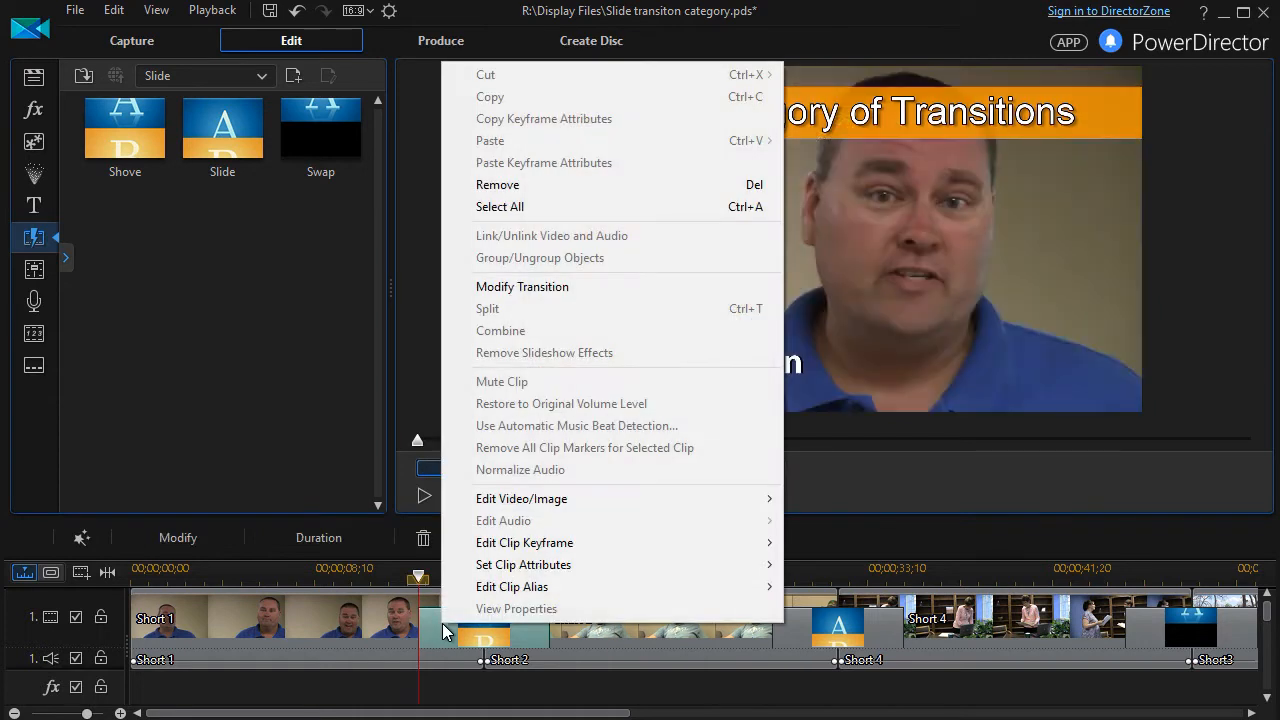
click(568, 288)
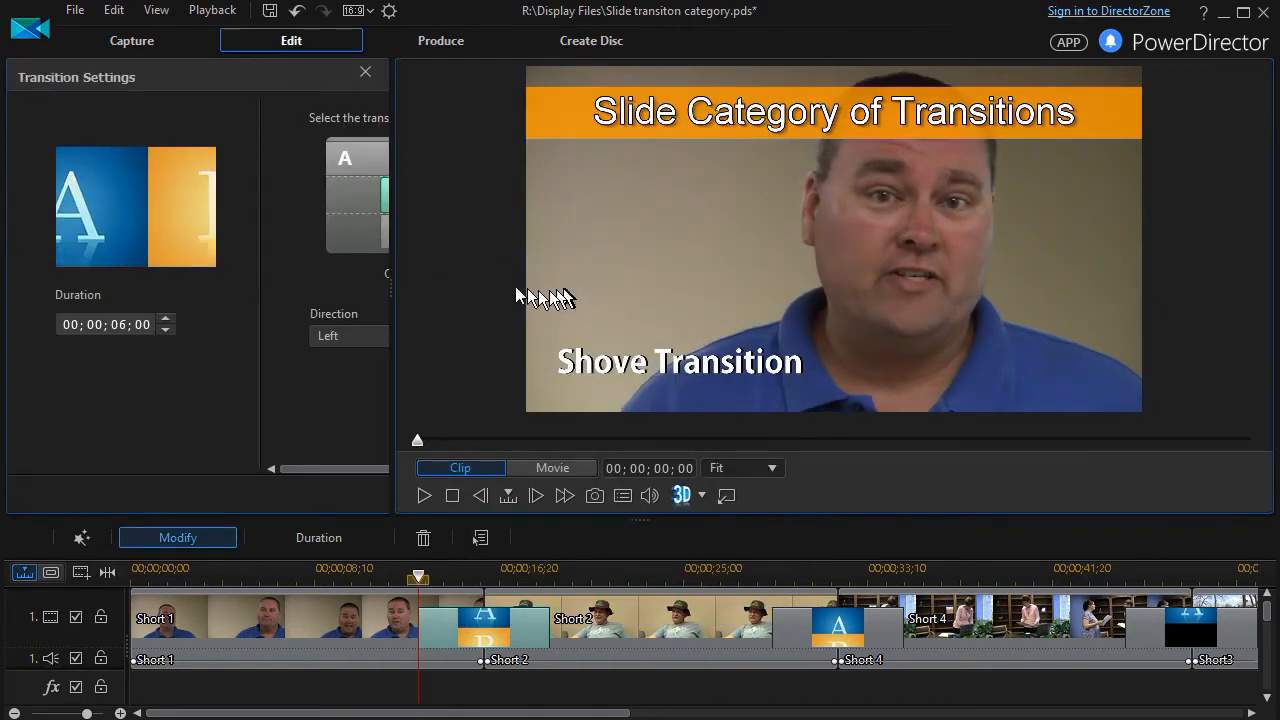
drag(390, 282, 730, 322)
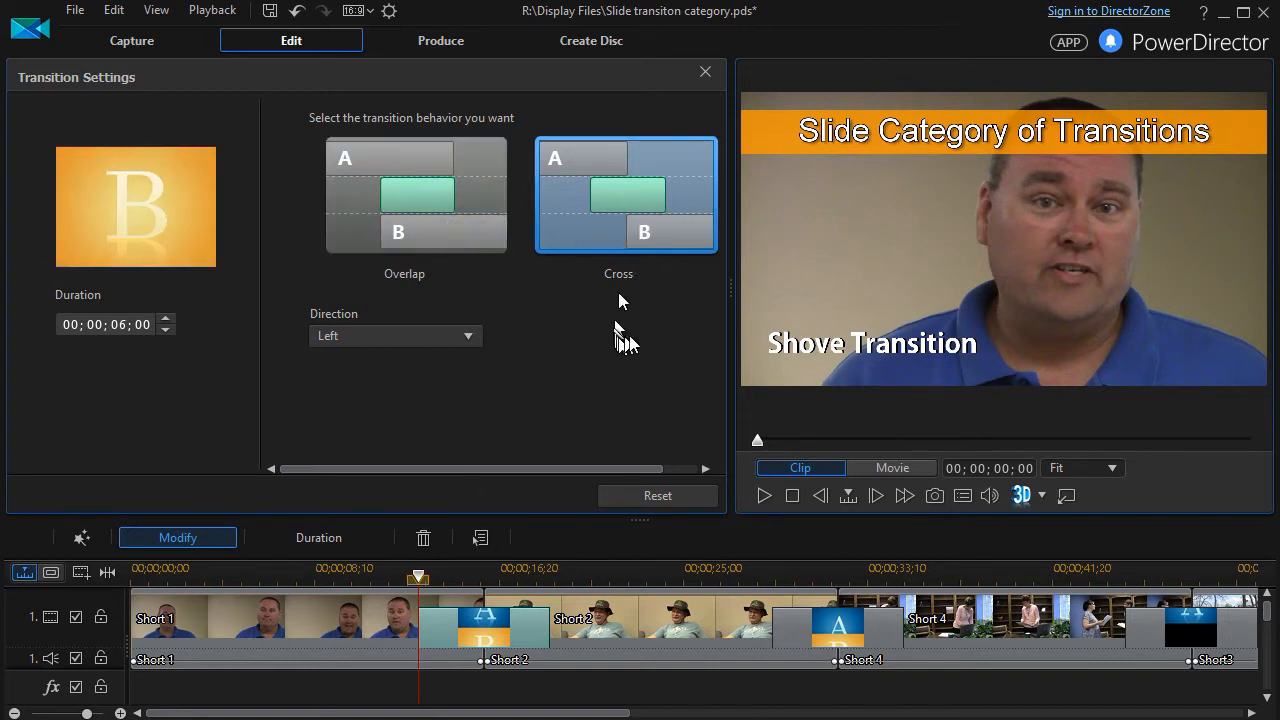
click(468, 340)
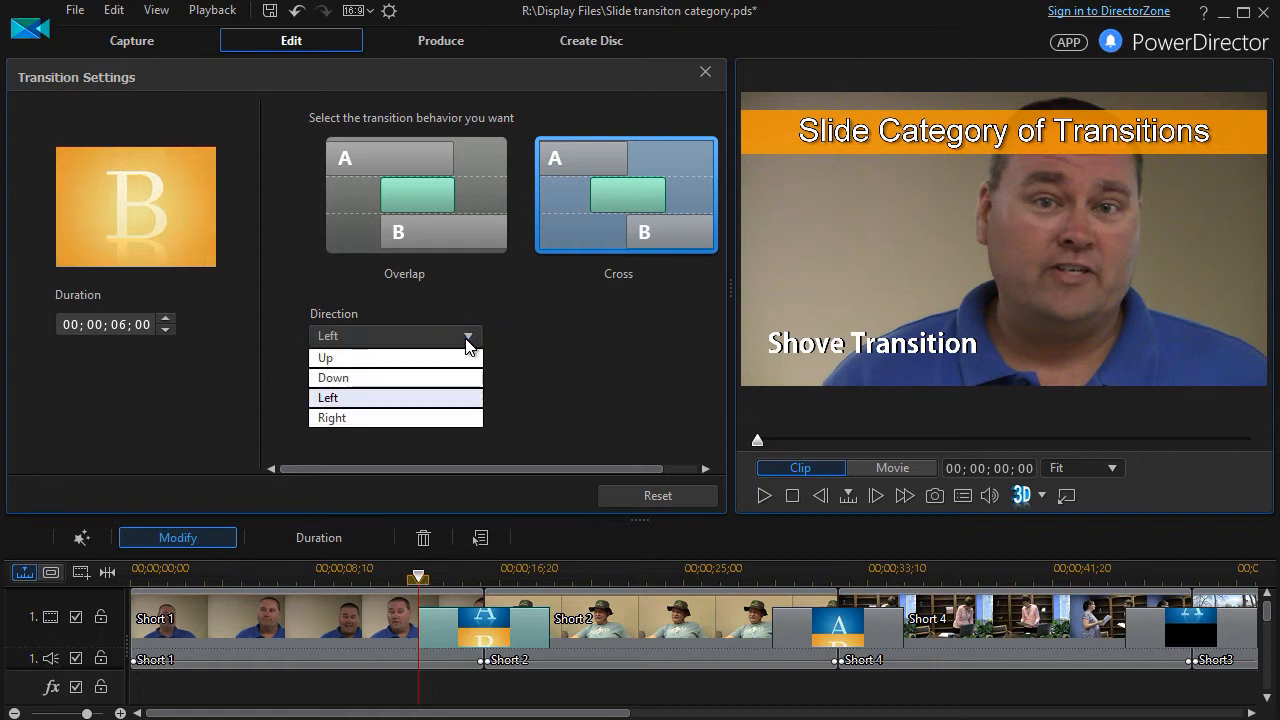
click(677, 491)
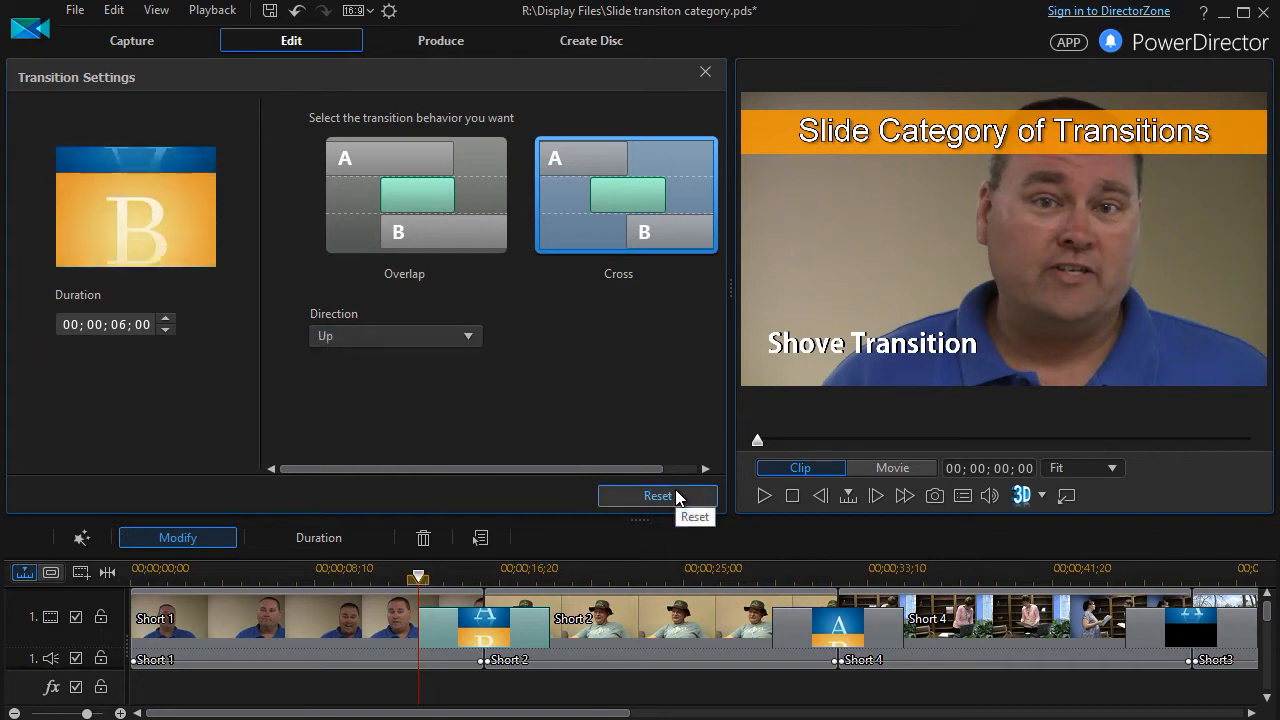
click(704, 73)
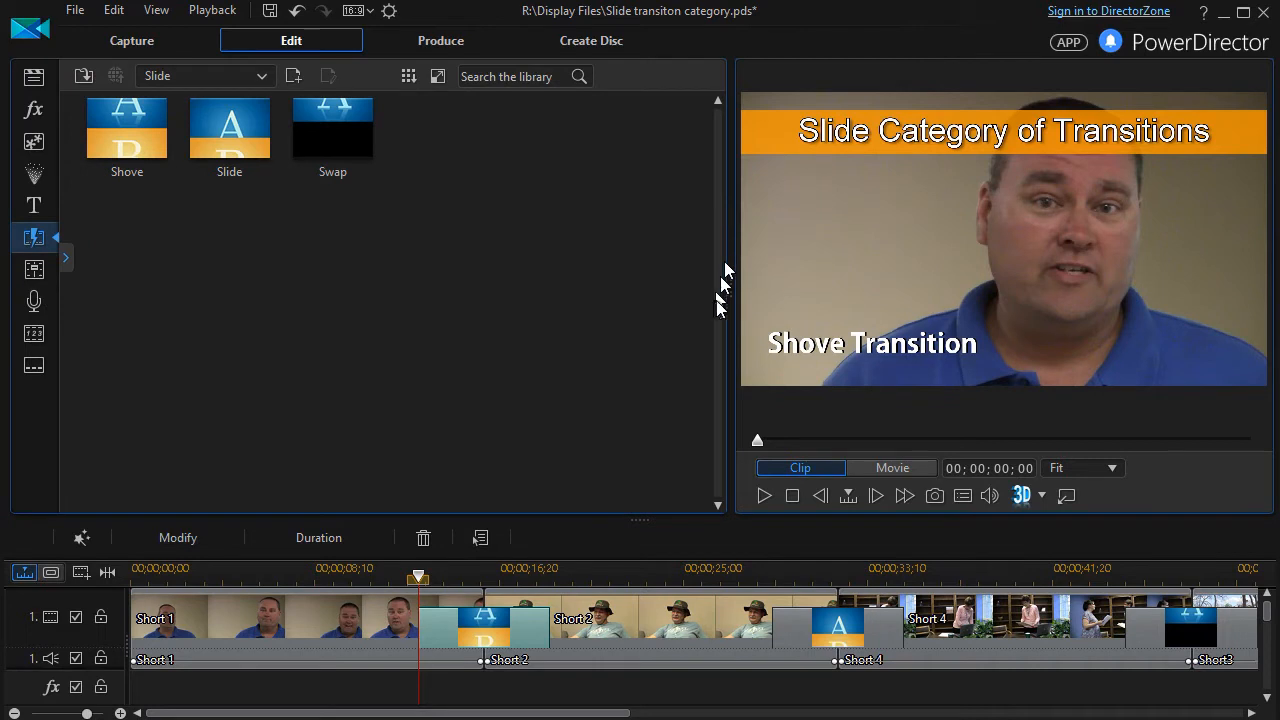
drag(731, 289, 330, 320)
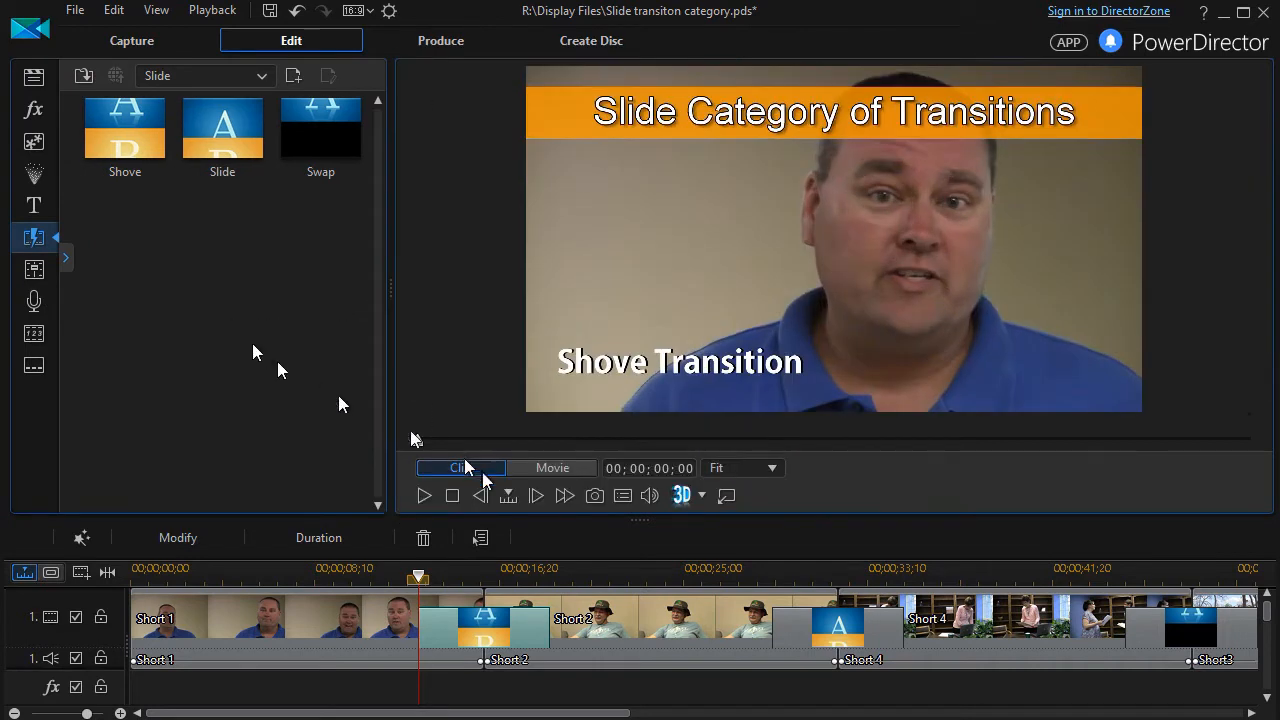
Play the movie from about 00;00;12;02, just before the Shove transition, to review its new direction.
click(417, 579)
drag(417, 579, 397, 580)
click(405, 596)
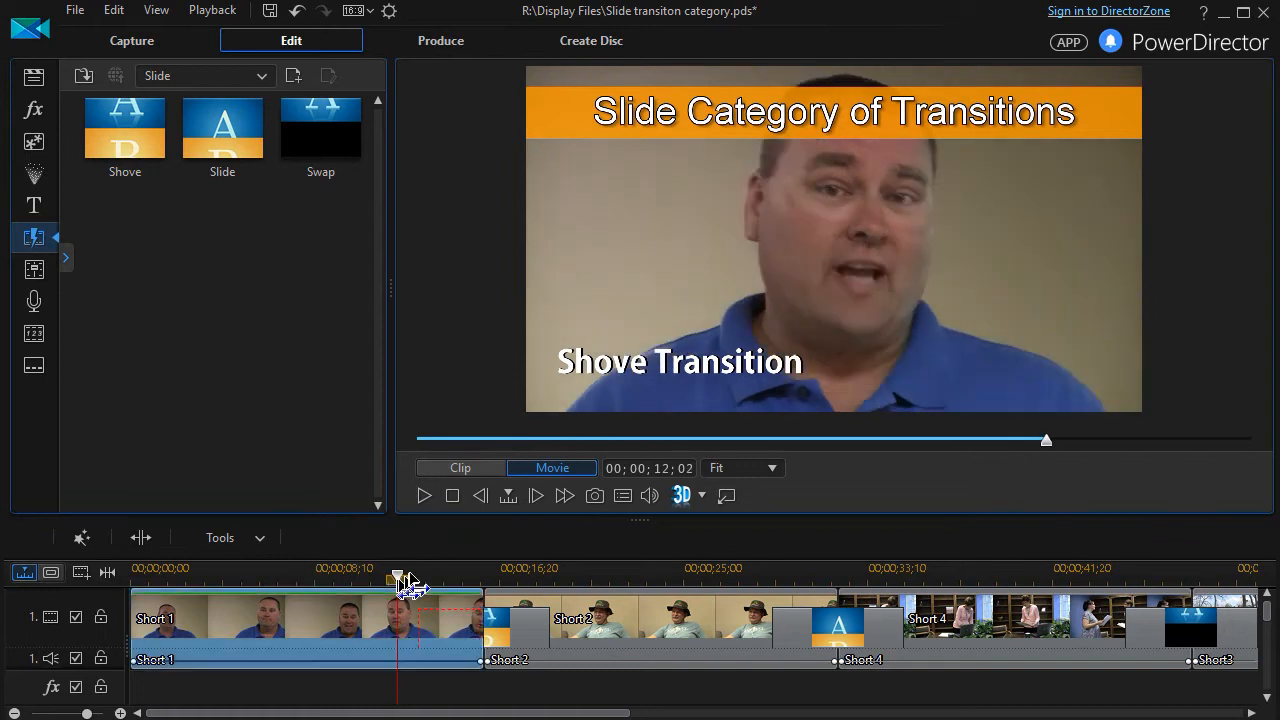
click(424, 497)
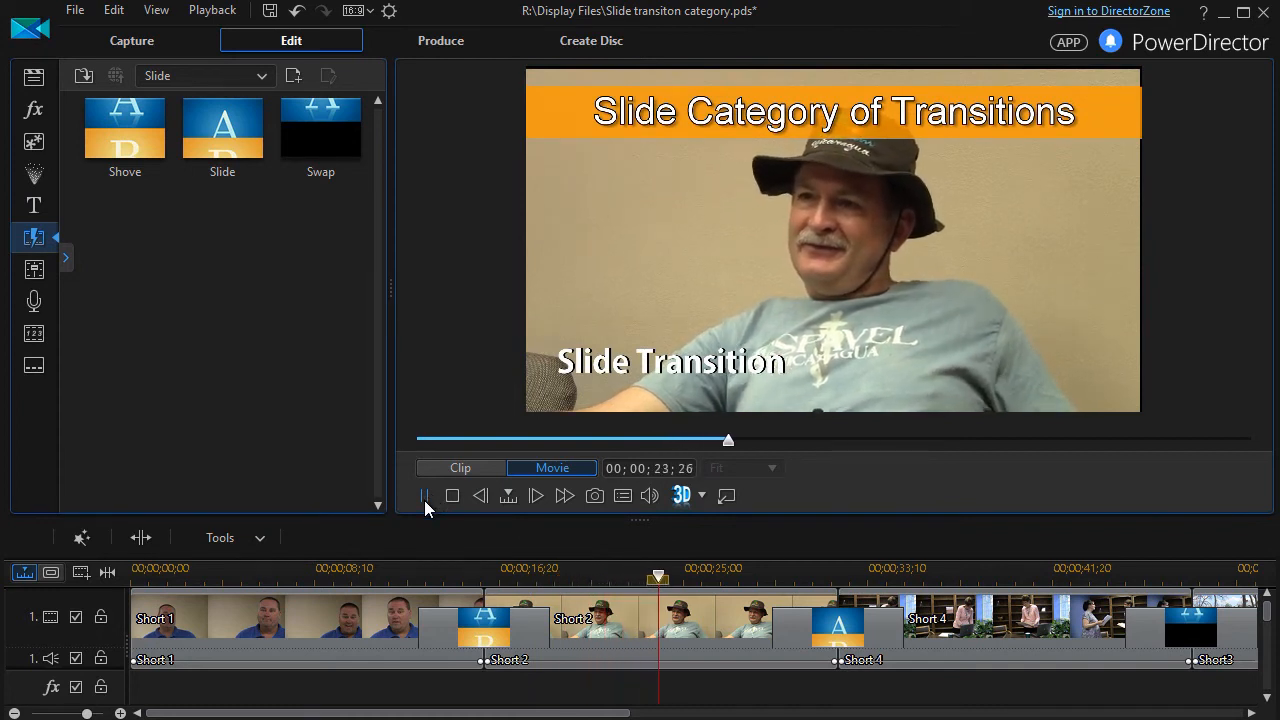
click(425, 499)
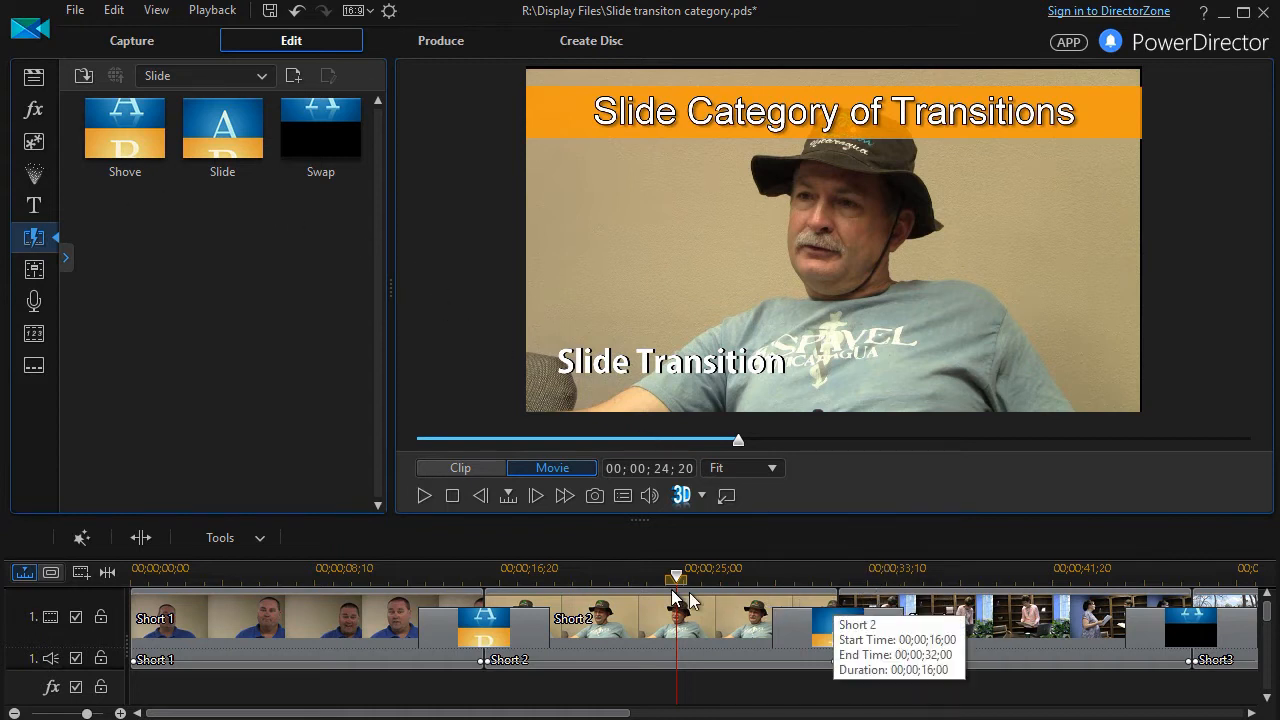
Preview the Slide transition between Short 2 and Short 4, pausing partway through to examine how the clips move.
drag(677, 579, 745, 578)
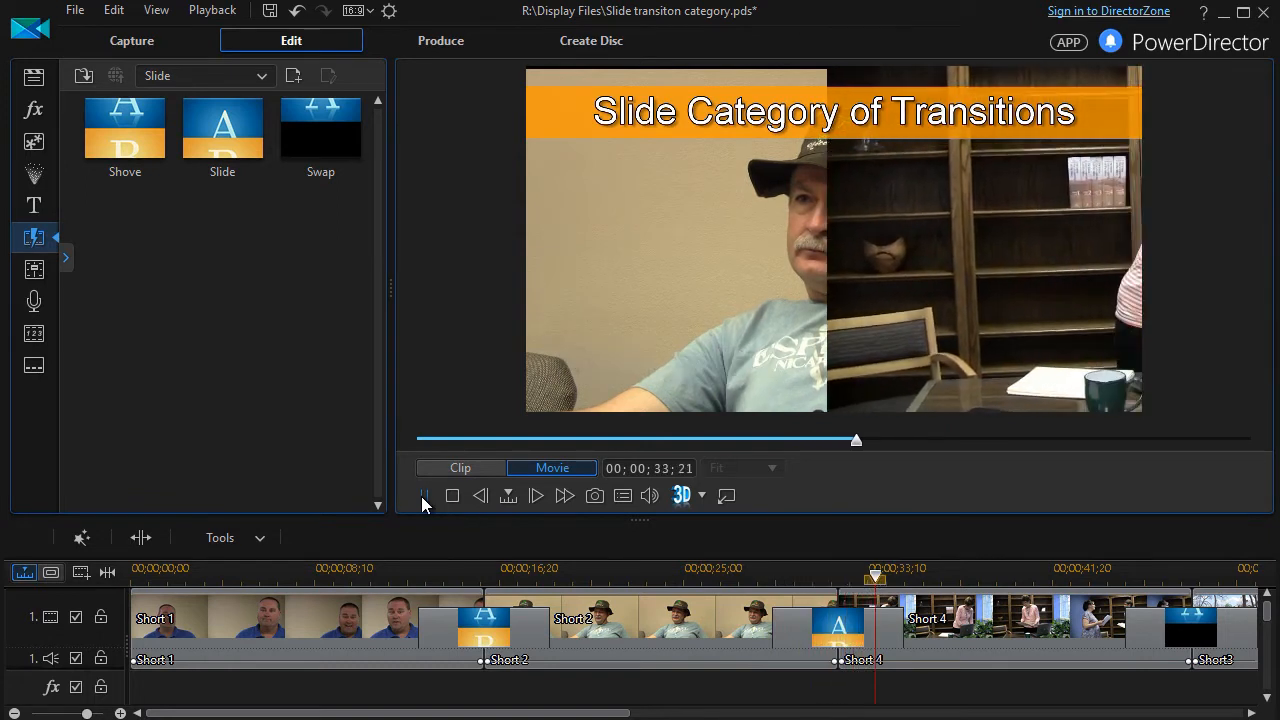
click(423, 498)
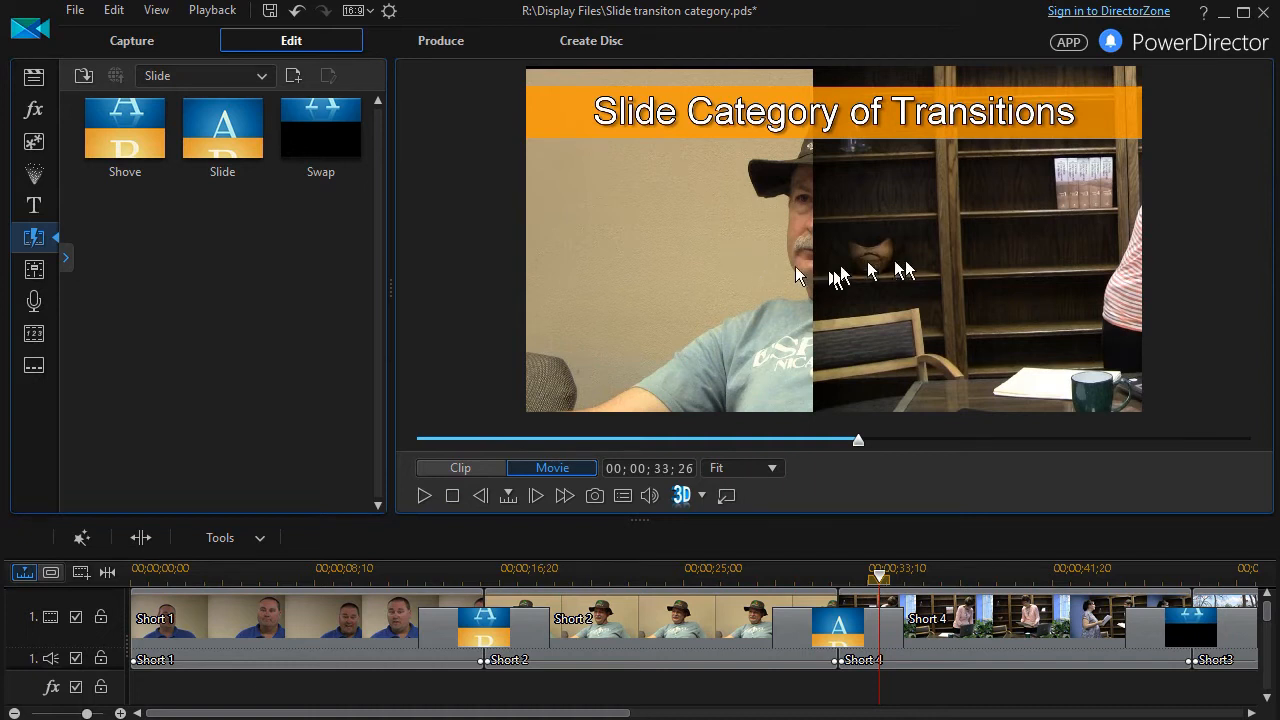
click(425, 497)
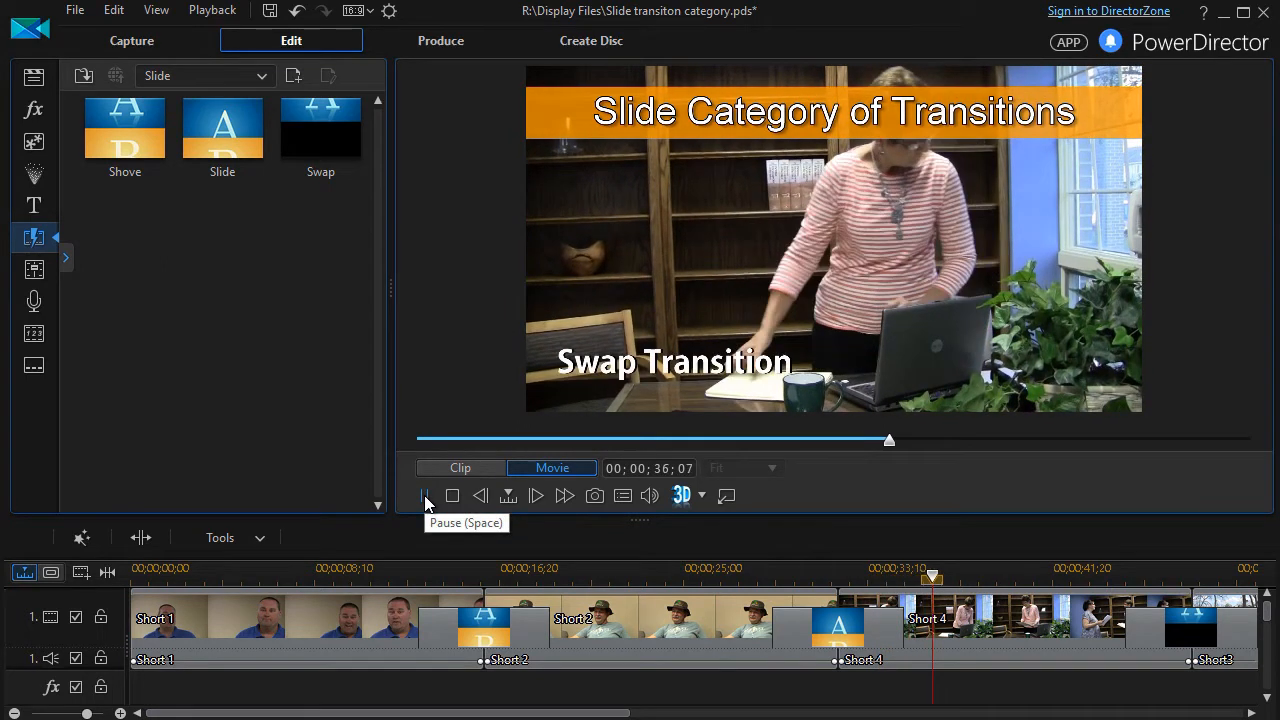
click(425, 497)
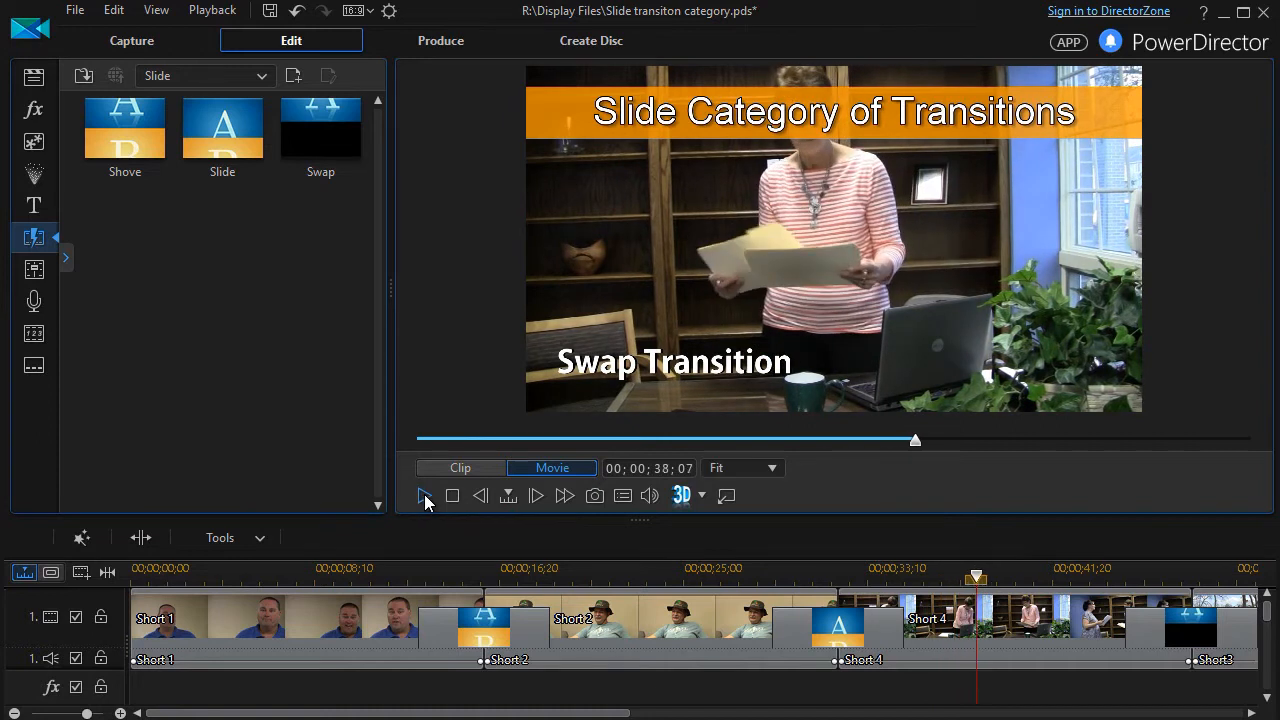
Set the direction of the Slide transition between Short 2 and Short 4 to Down.
right_click(798, 631)
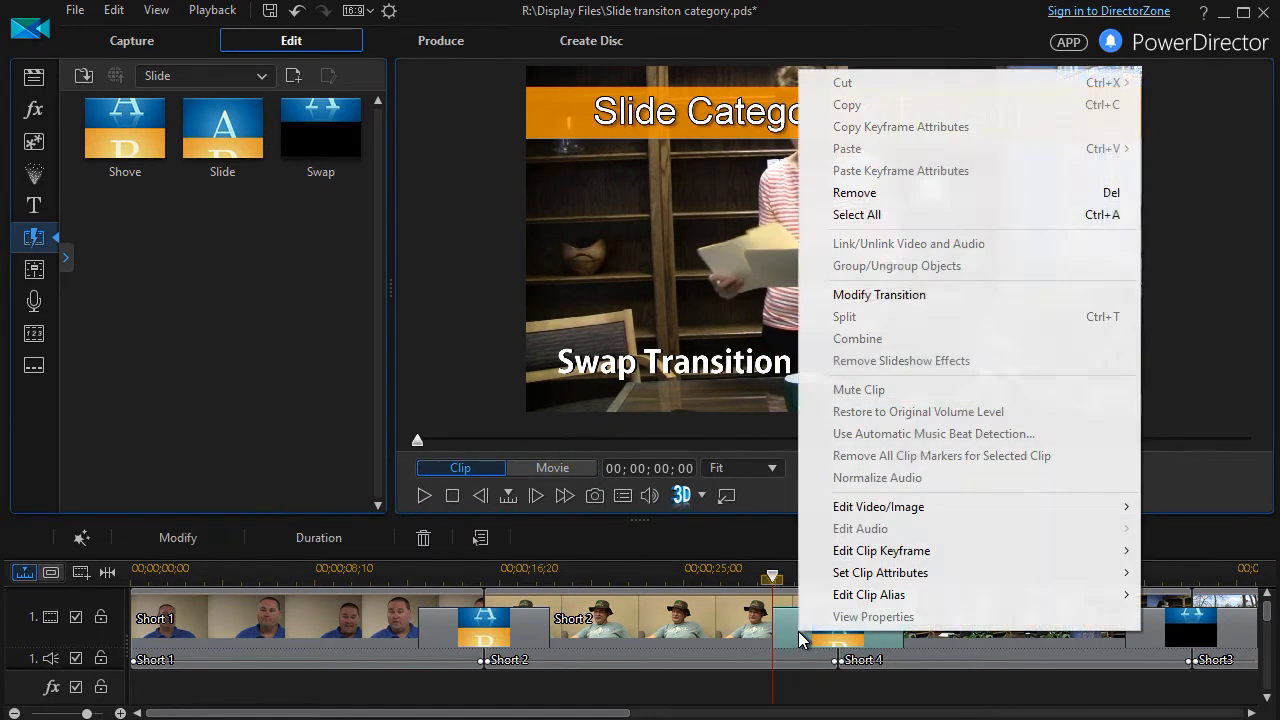
click(849, 298)
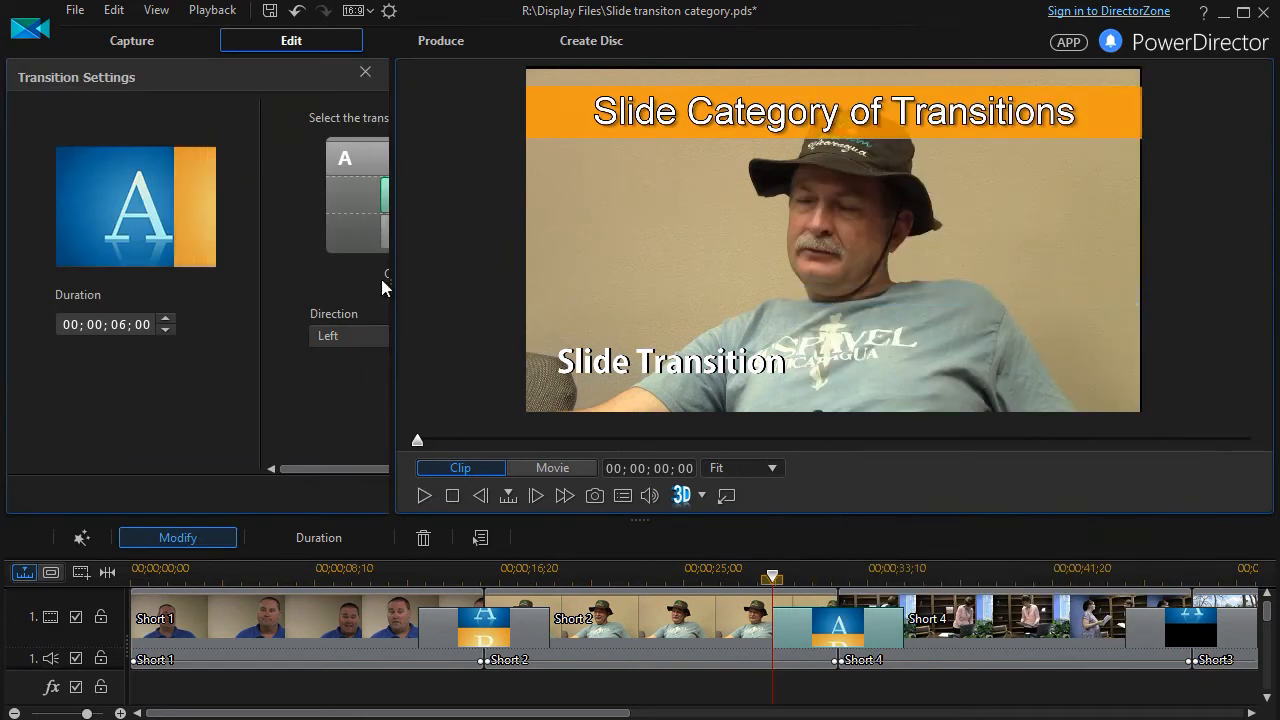
drag(391, 280, 685, 280)
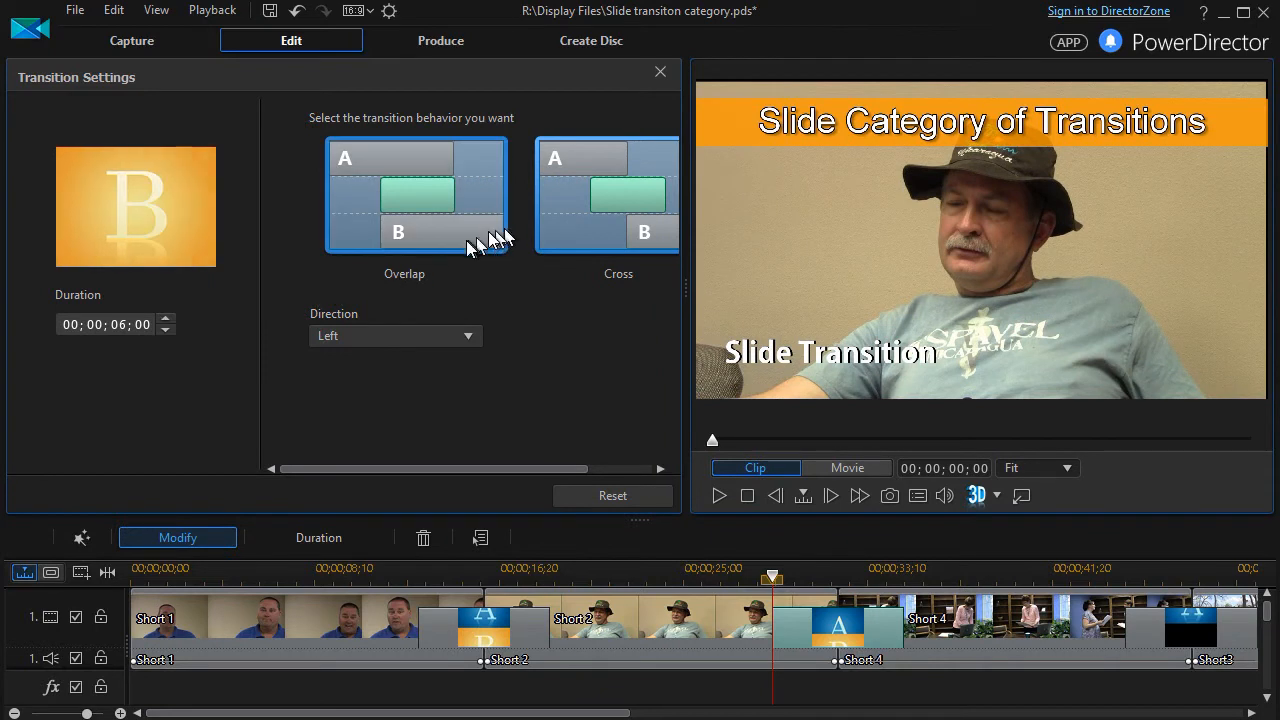
click(470, 335)
click(422, 378)
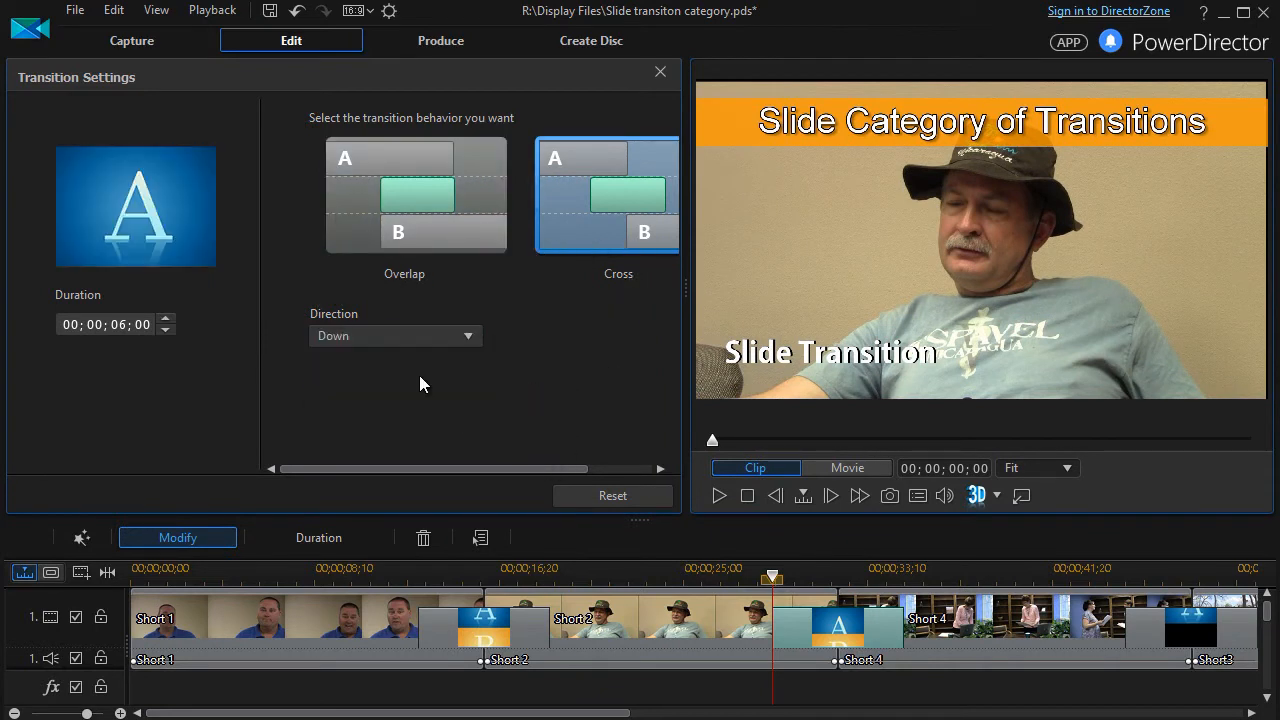
click(660, 70)
drag(685, 285, 388, 287)
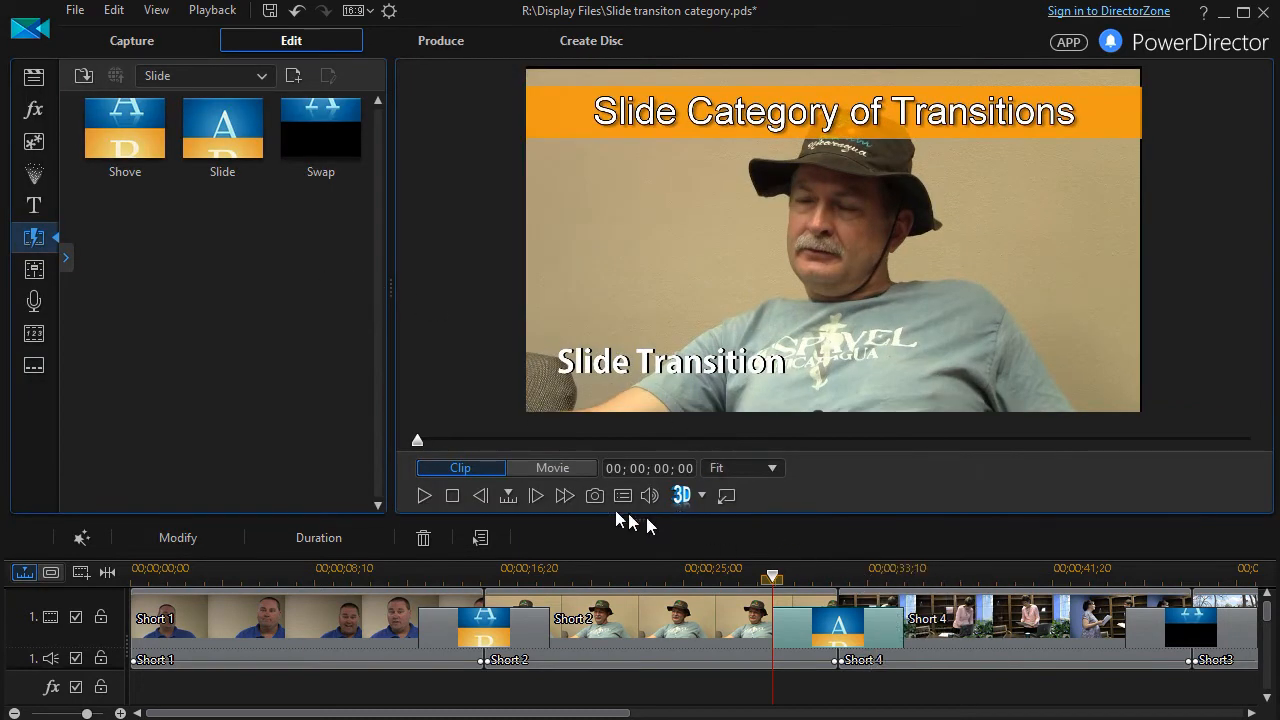
Play the movie from just before the Slide transition to review its modified direction.
drag(772, 576, 746, 577)
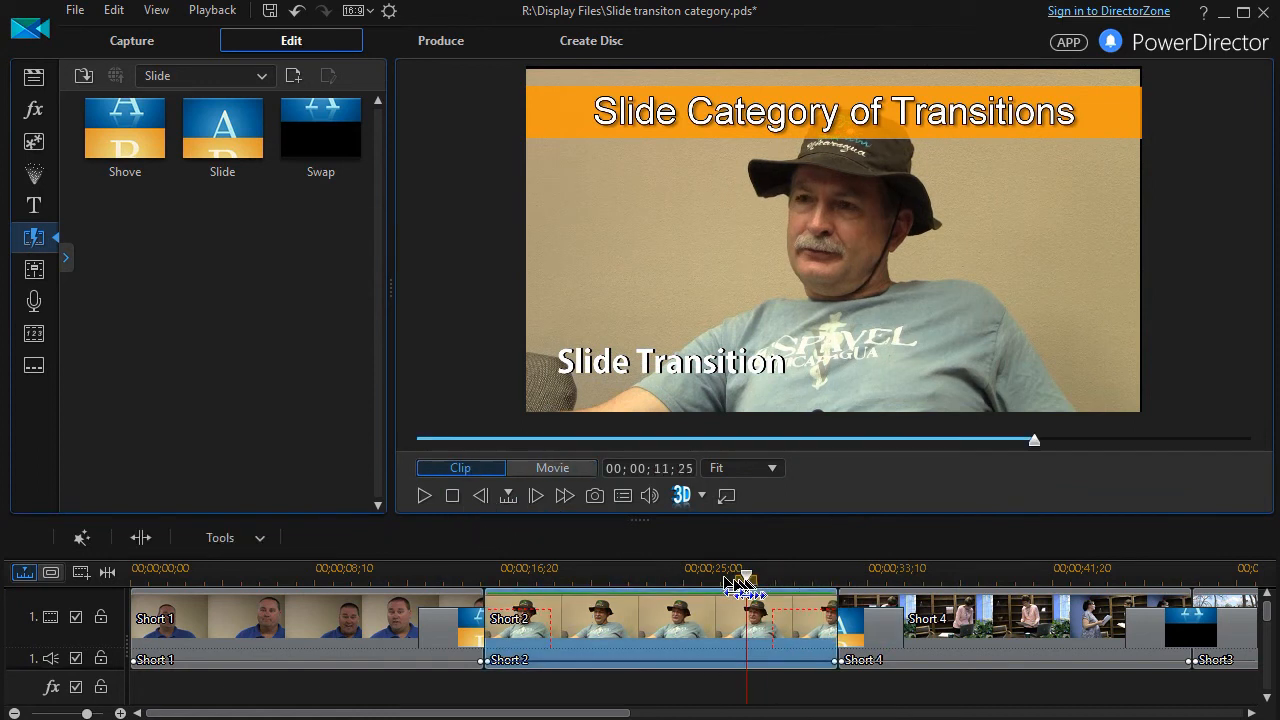
click(424, 496)
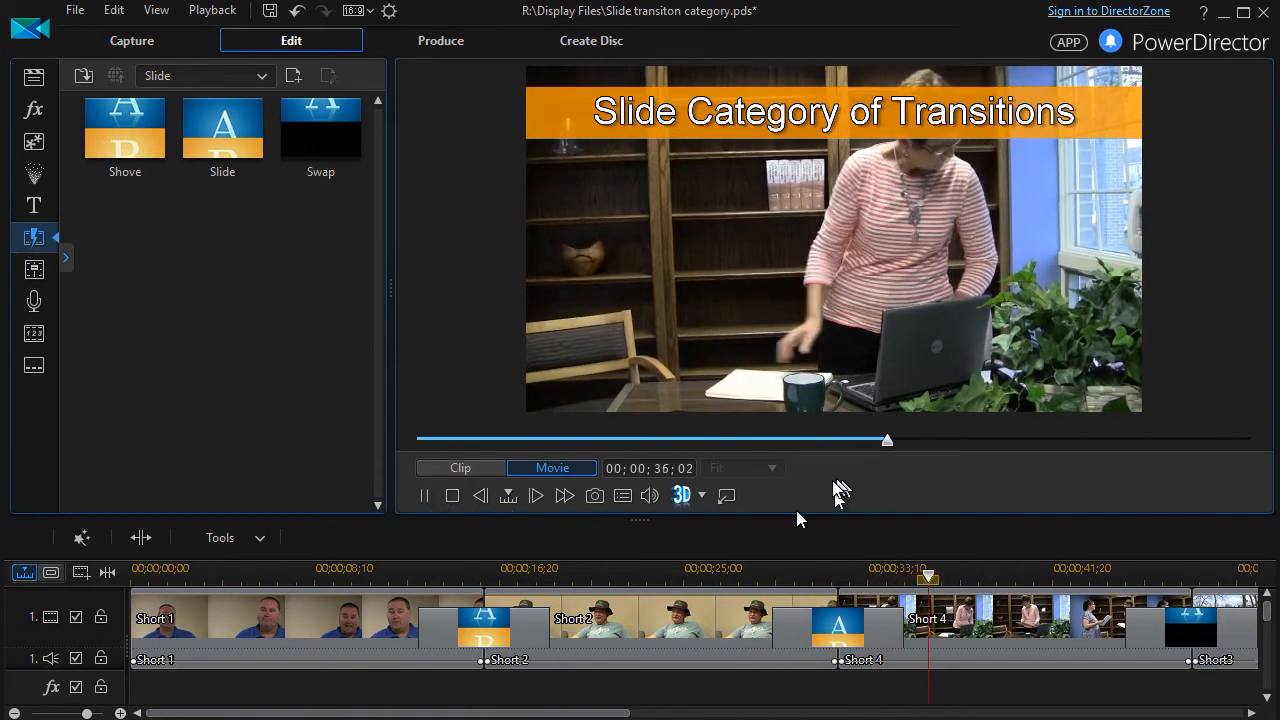
click(423, 500)
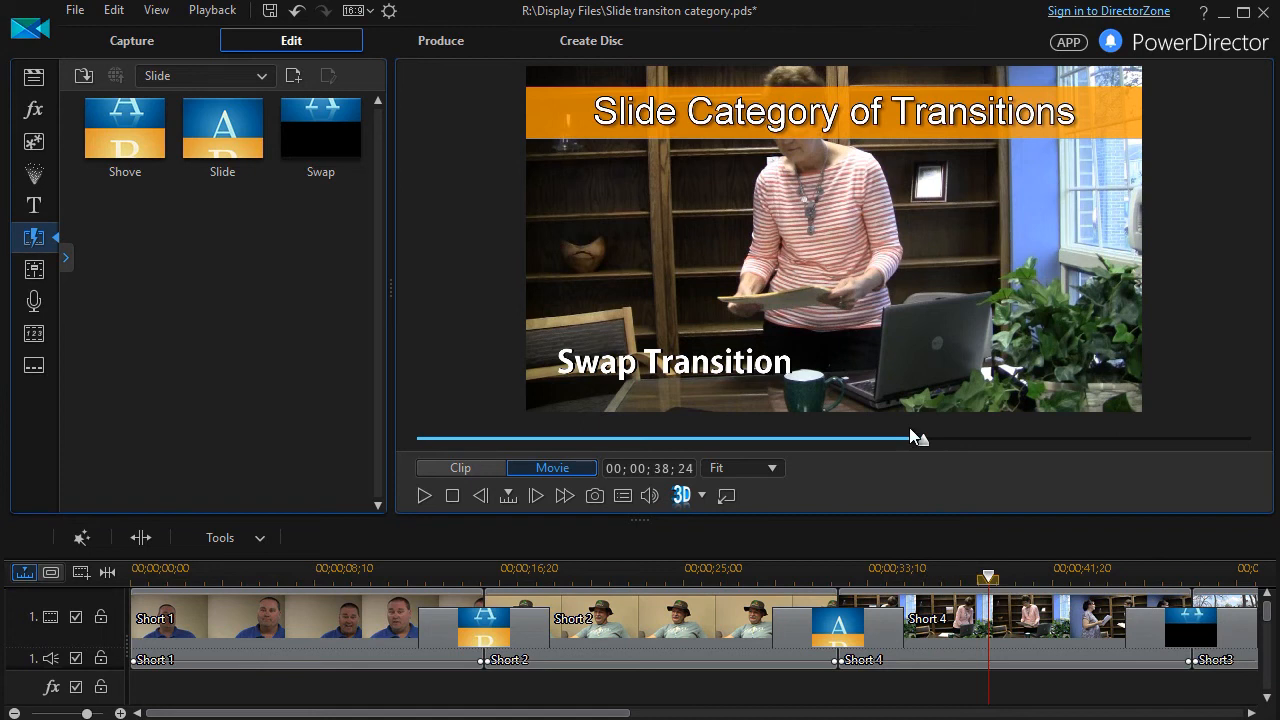
Preview the Swap transition between Short 4 and Short3 from about 00;00;43;24, and replay its second half.
drag(988, 580, 1099, 592)
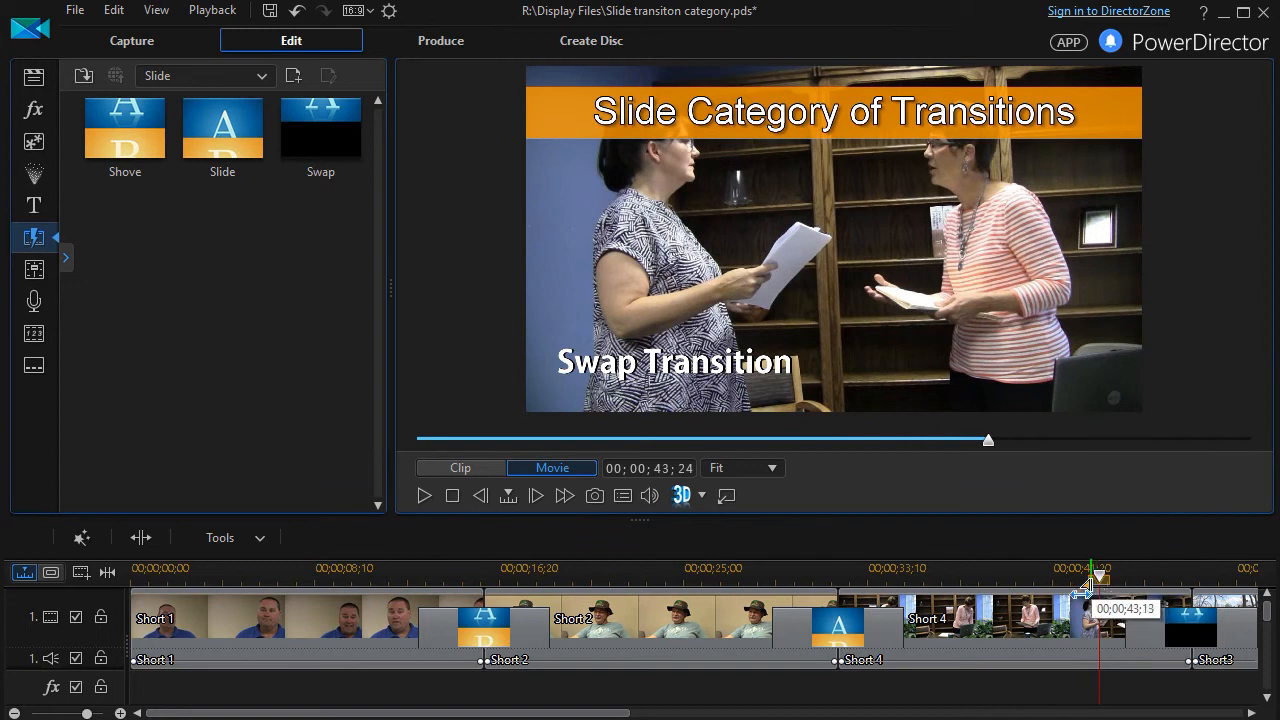
click(424, 497)
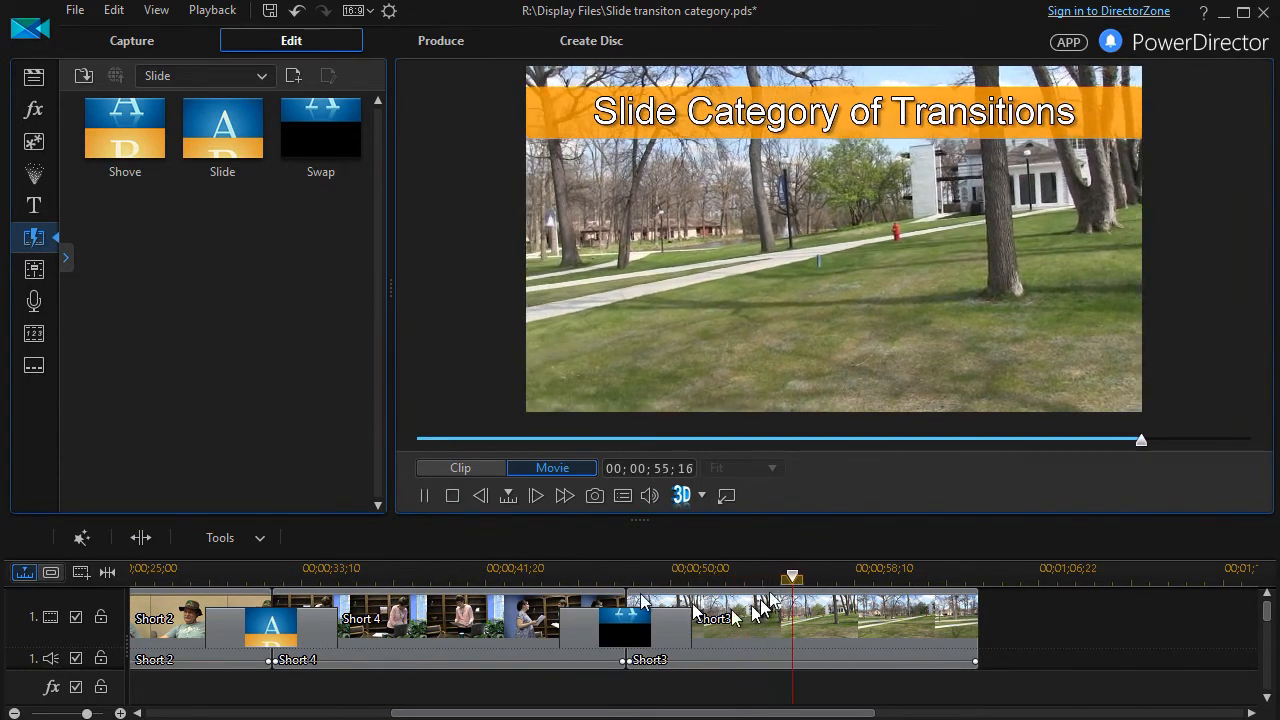
drag(812, 590, 833, 622)
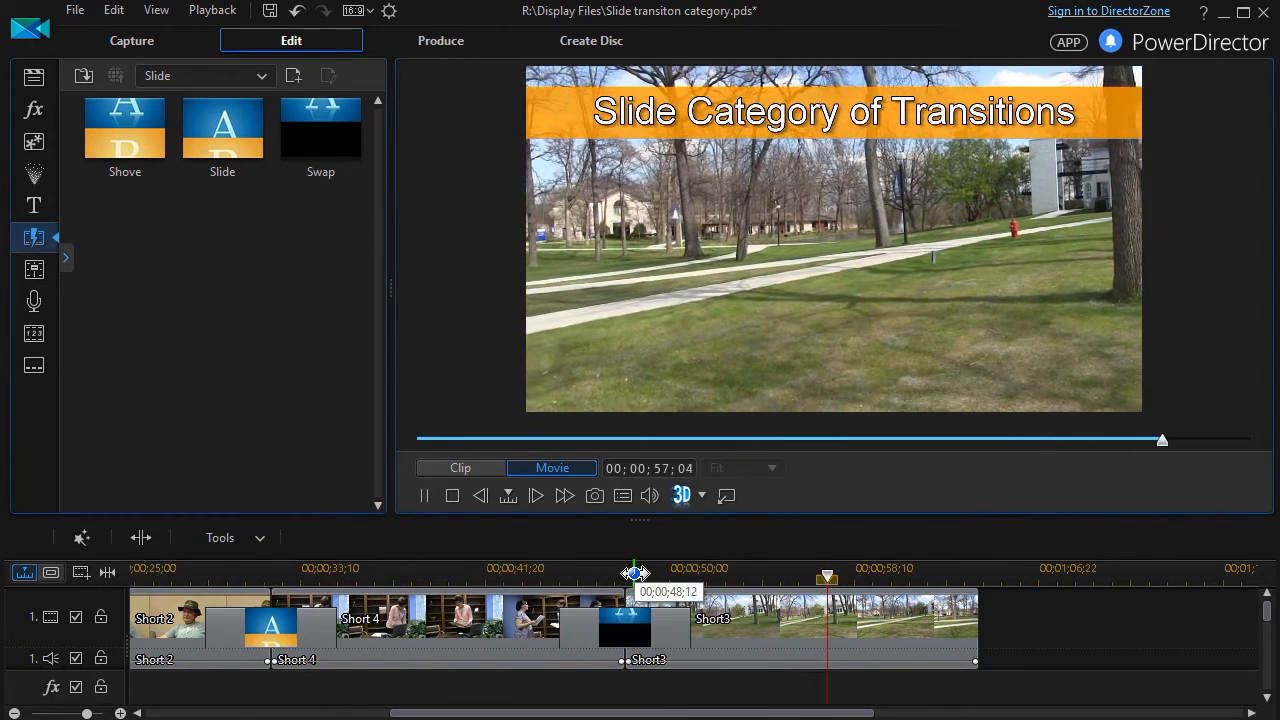
click(632, 568)
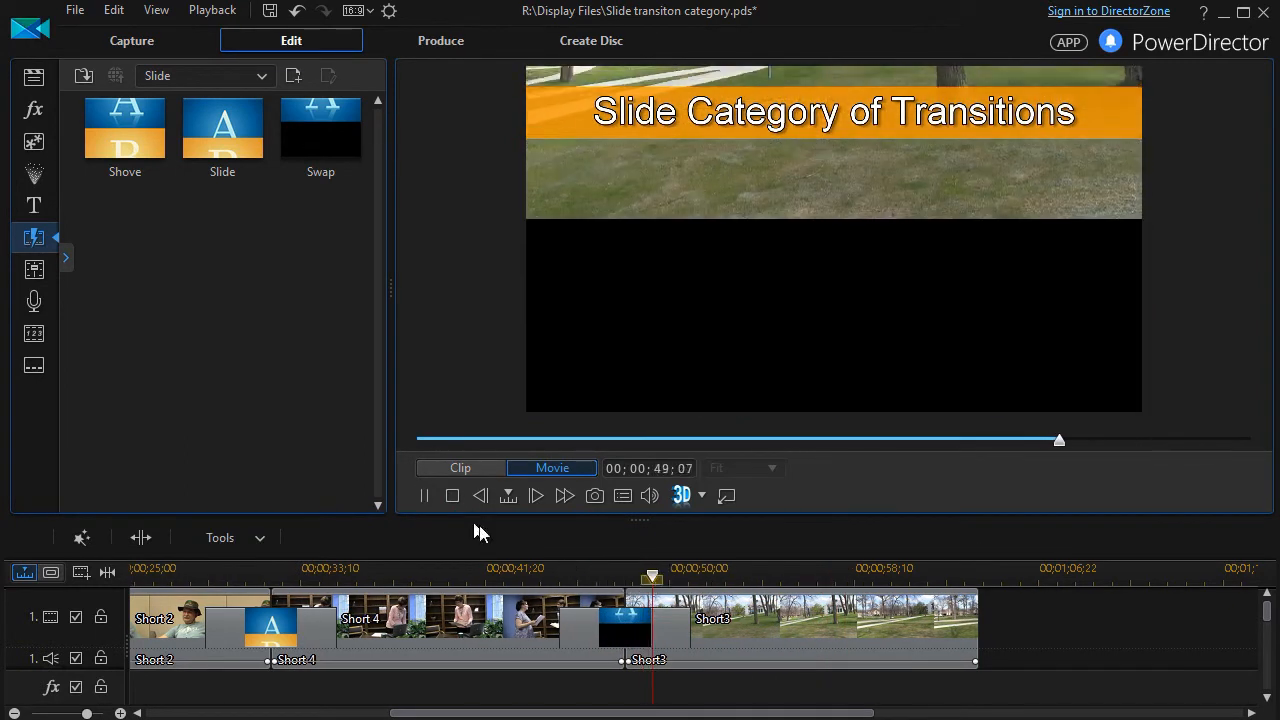
click(424, 496)
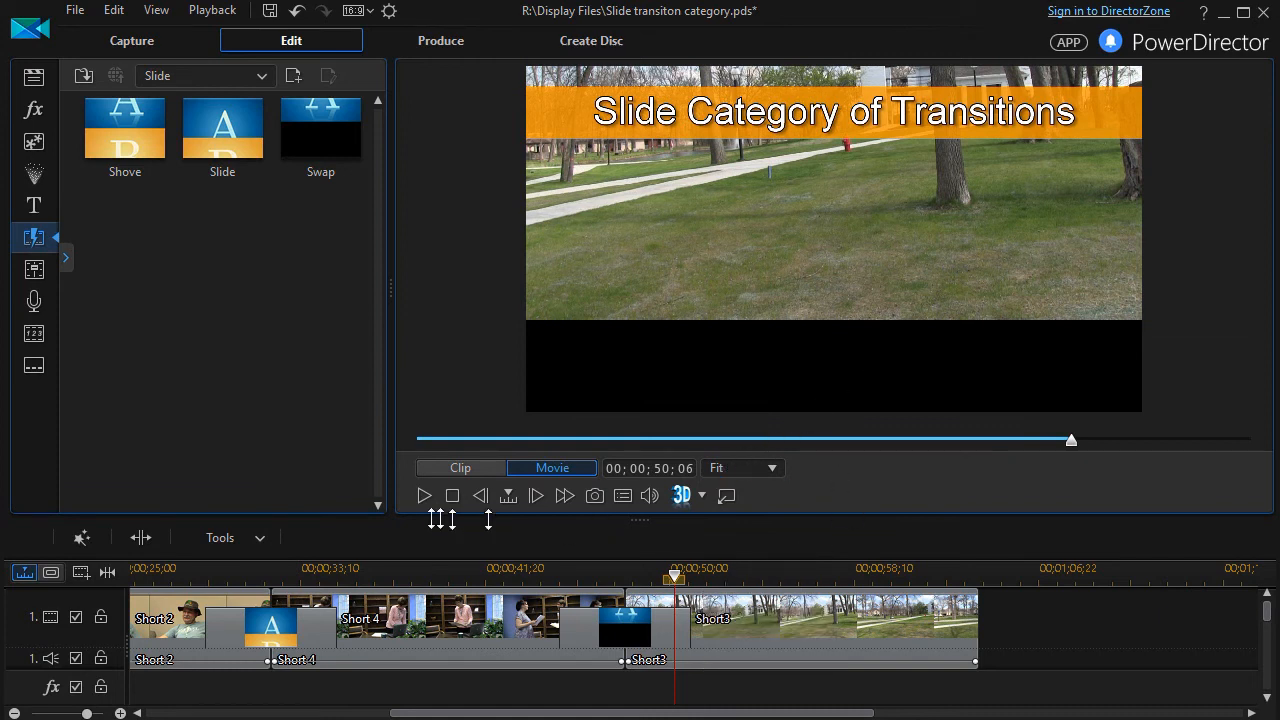
Set the direction of the Swap transition between Short 4 and Short3 to Left.
click(593, 636)
right_click(590, 635)
click(706, 298)
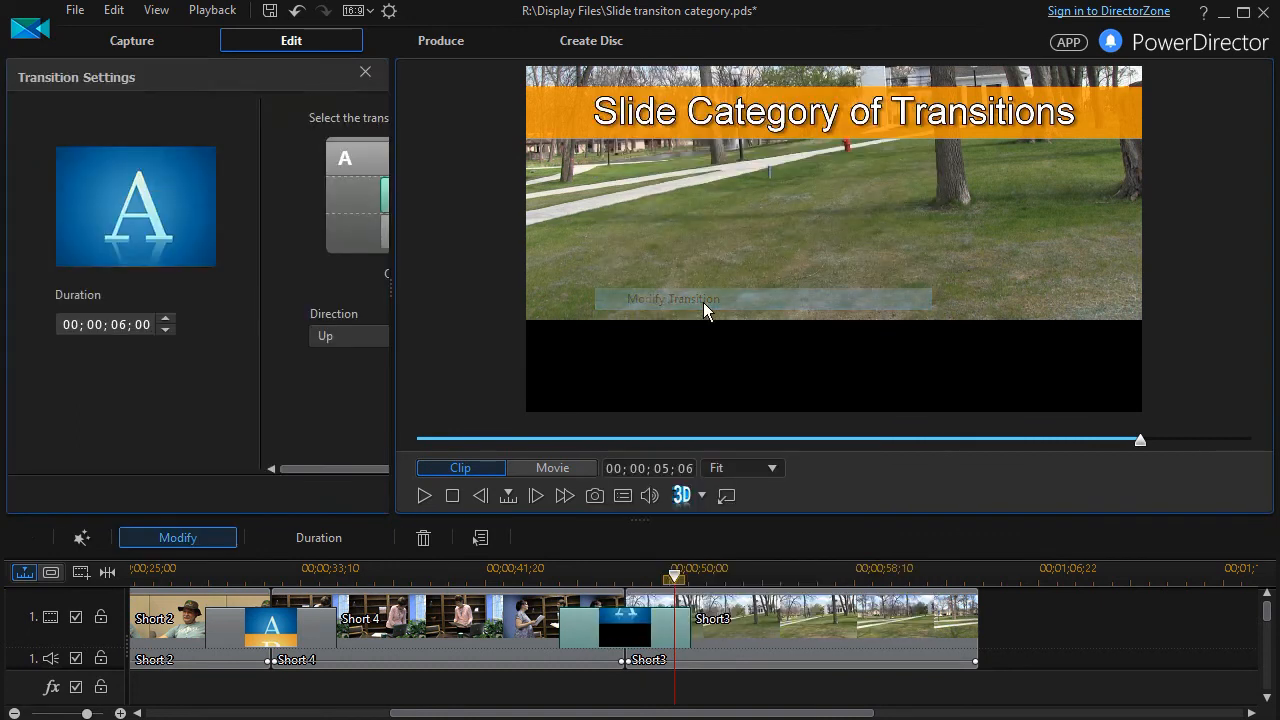
click(346, 336)
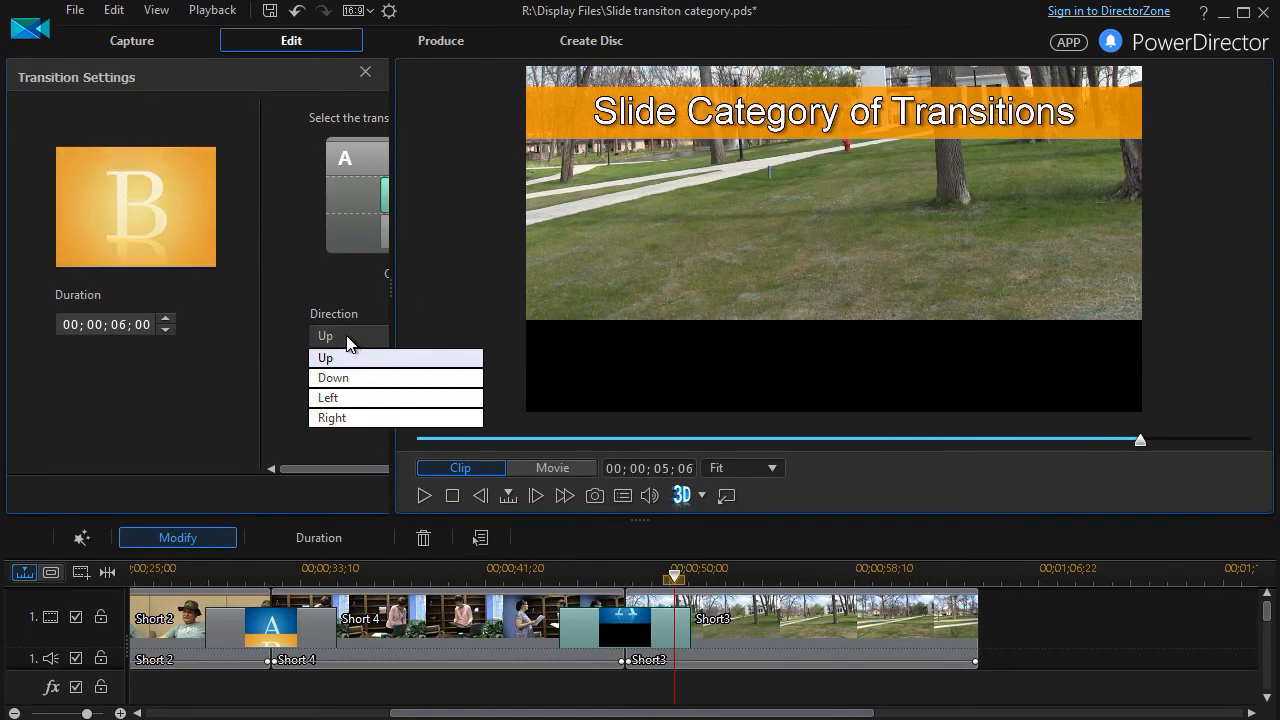
click(346, 397)
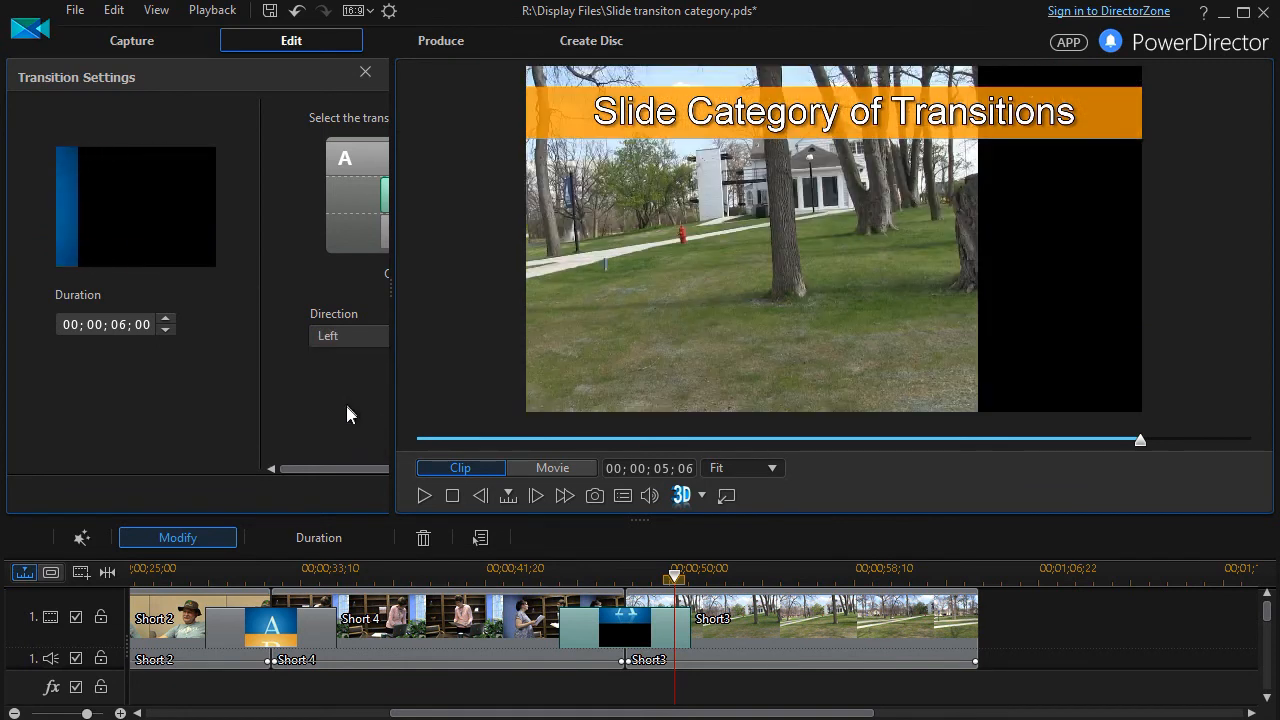
Play the movie from about 00;00;43;05 through the Swap transition to review its modified direction.
click(520, 572)
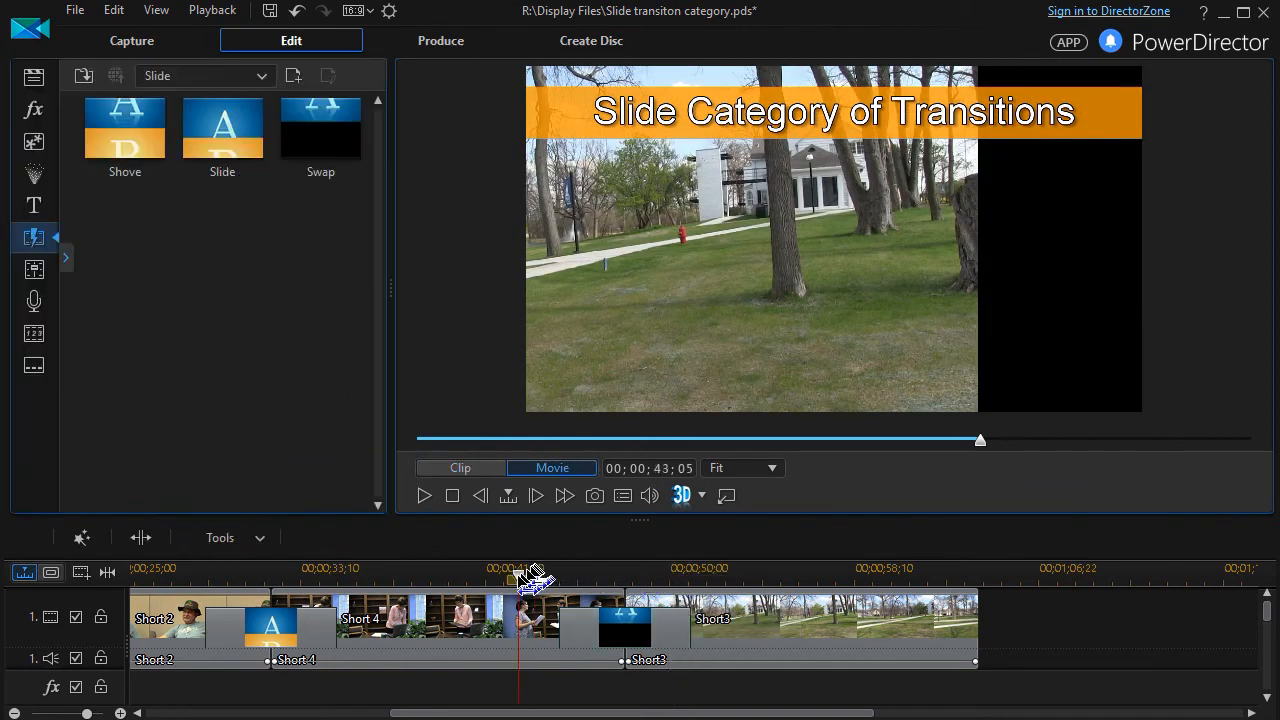
click(420, 495)
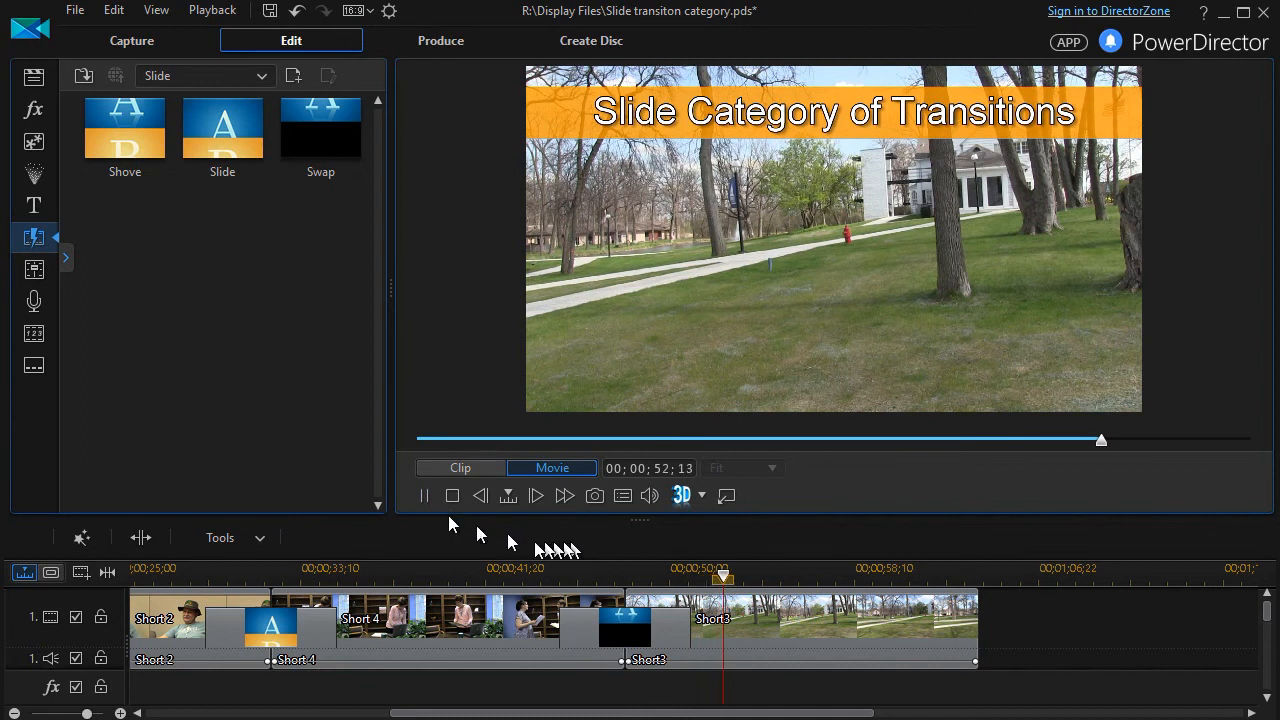
click(425, 496)
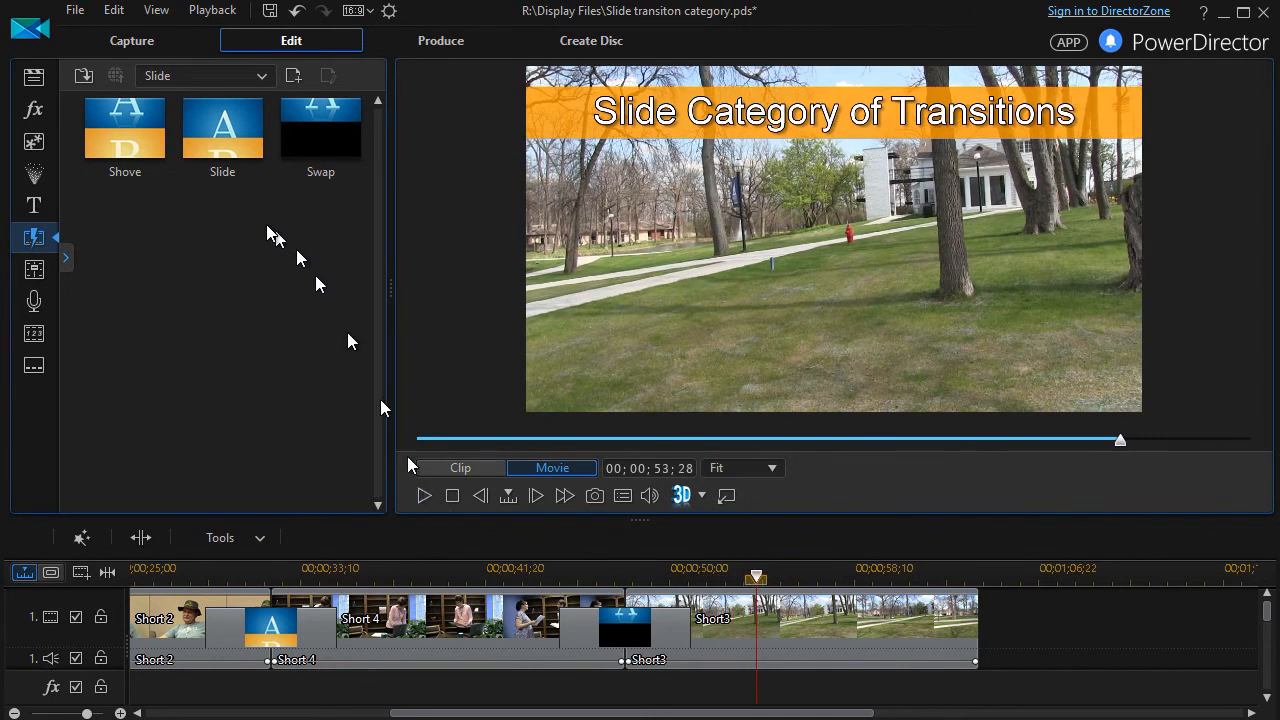